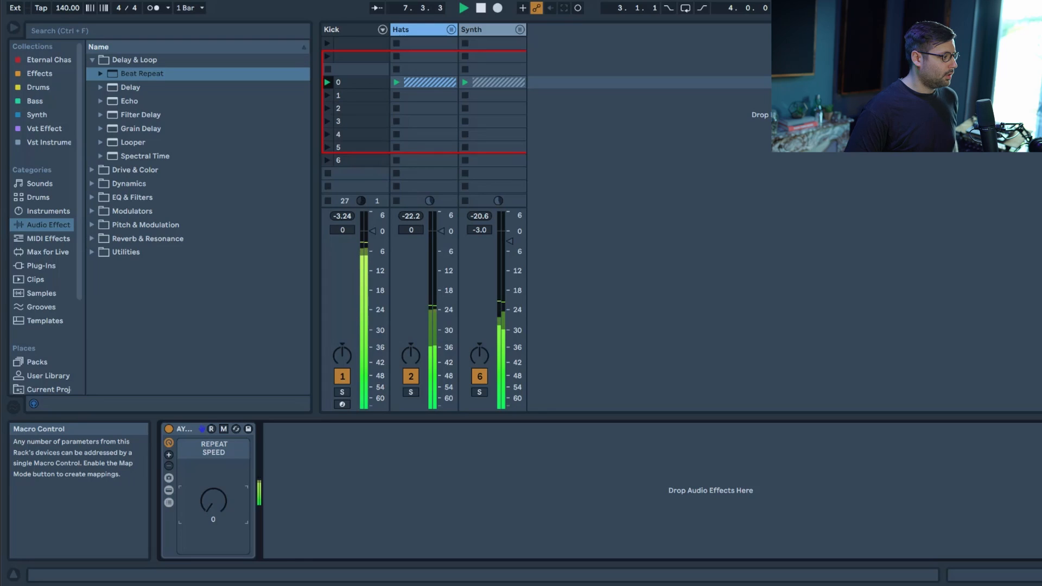
Stop playback, add Beat Repeat after the Repeat Speed rack on the master track, and set its Interval to 1/32.
{"action": "key", "text": "space"}
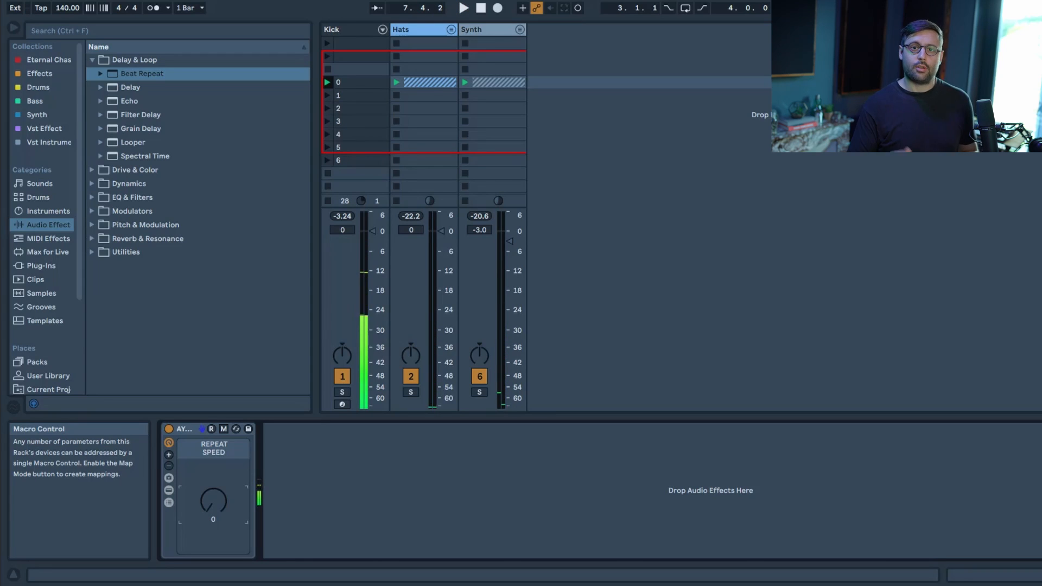
{"action": "left_click_drag", "start_coordinate": [142, 74], "coordinate": [398, 433]}
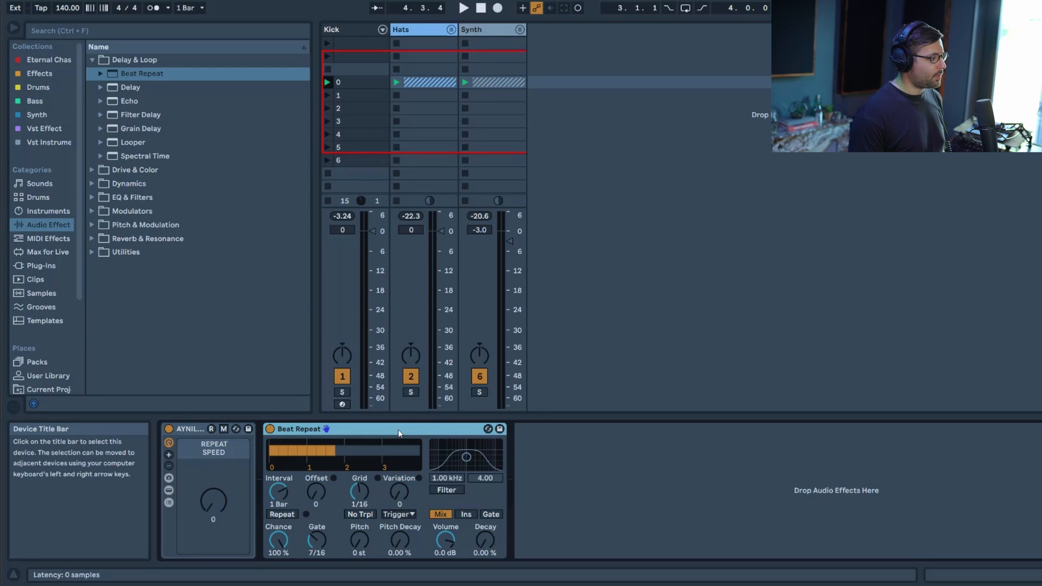
{"action": "key", "text": "space"}
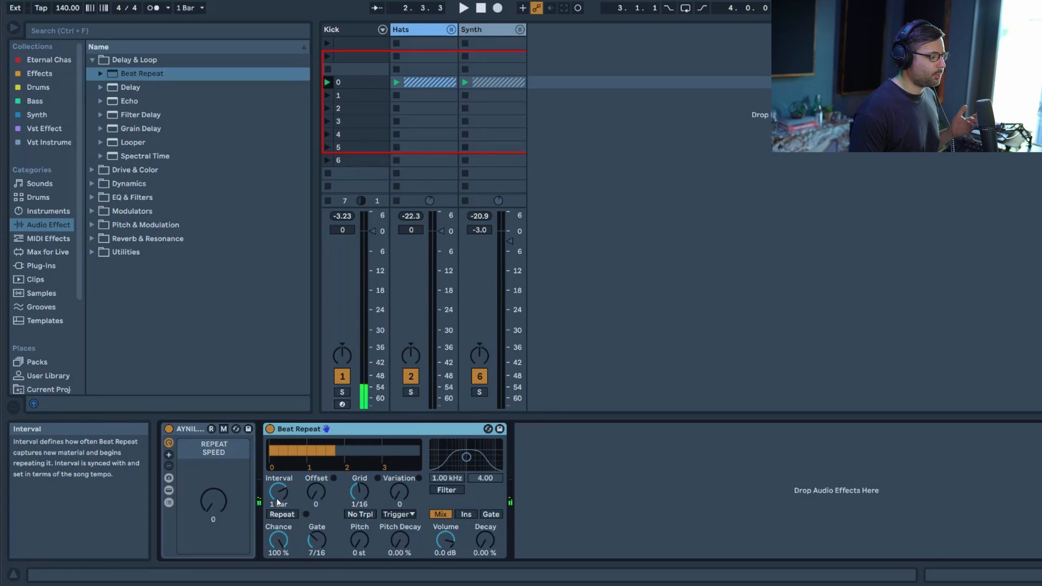
{"action": "left_click_drag", "start_coordinate": [280, 497], "coordinate": [259, 497]}
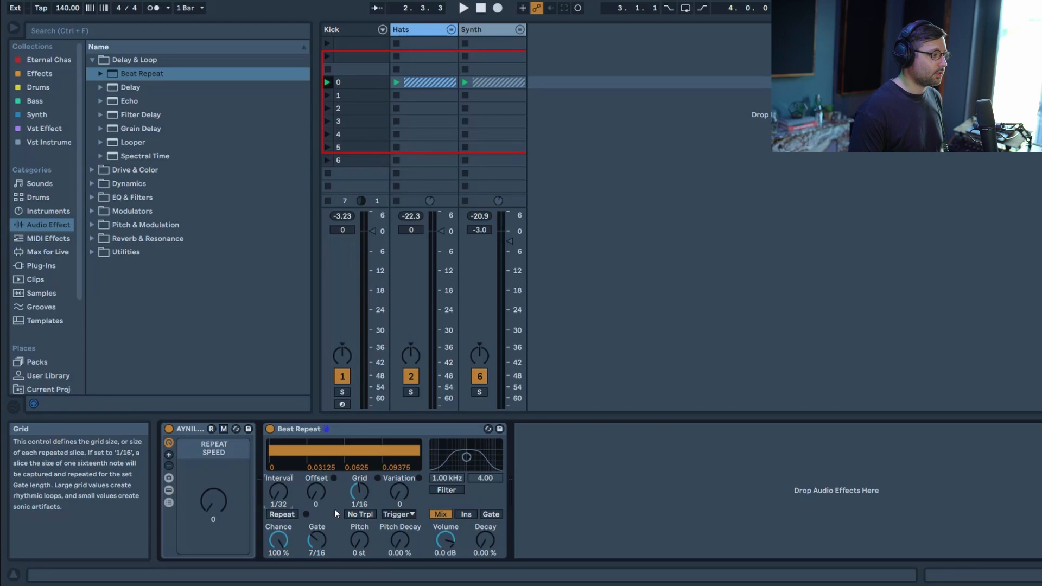
Audition the loop while toggling Beat Repeat's Repeat on and off, switching its output mode from Mix to Insert between passes.
{"action": "key", "text": "space"}
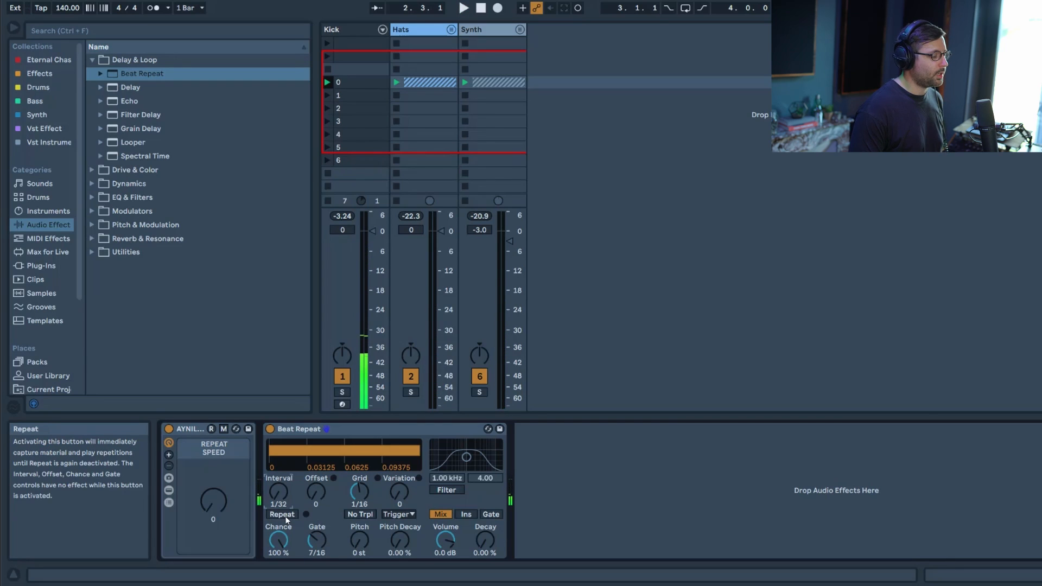
{"action": "key", "text": "space"}
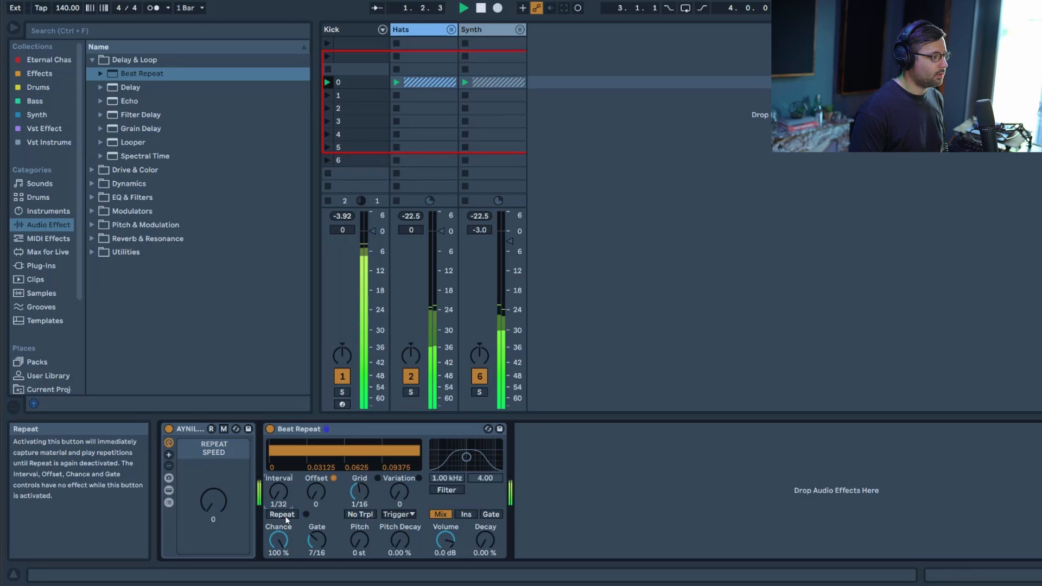
{"action": "left_click", "coordinate": [286, 519]}
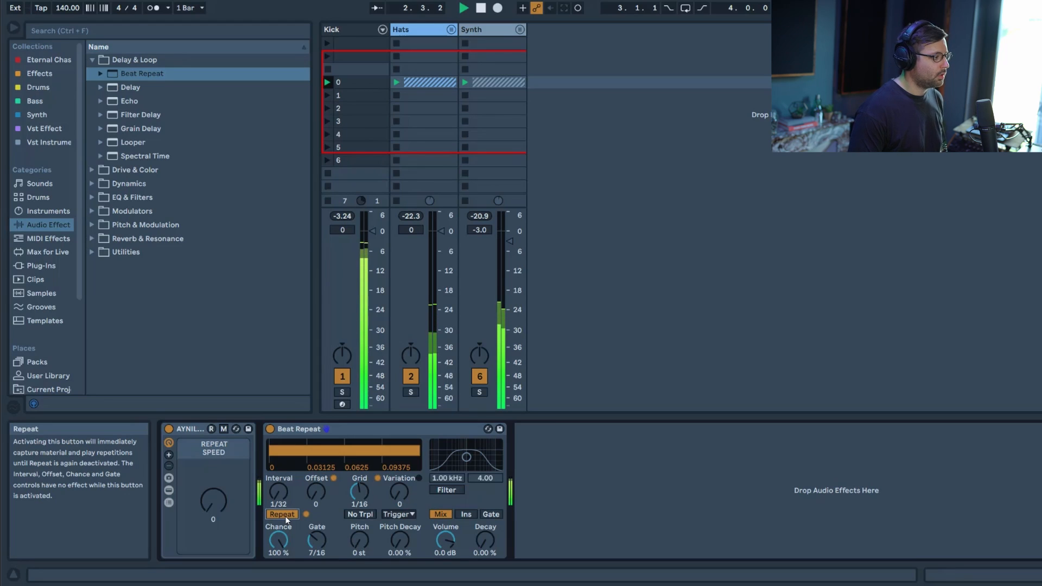
{"action": "left_click", "coordinate": [286, 519]}
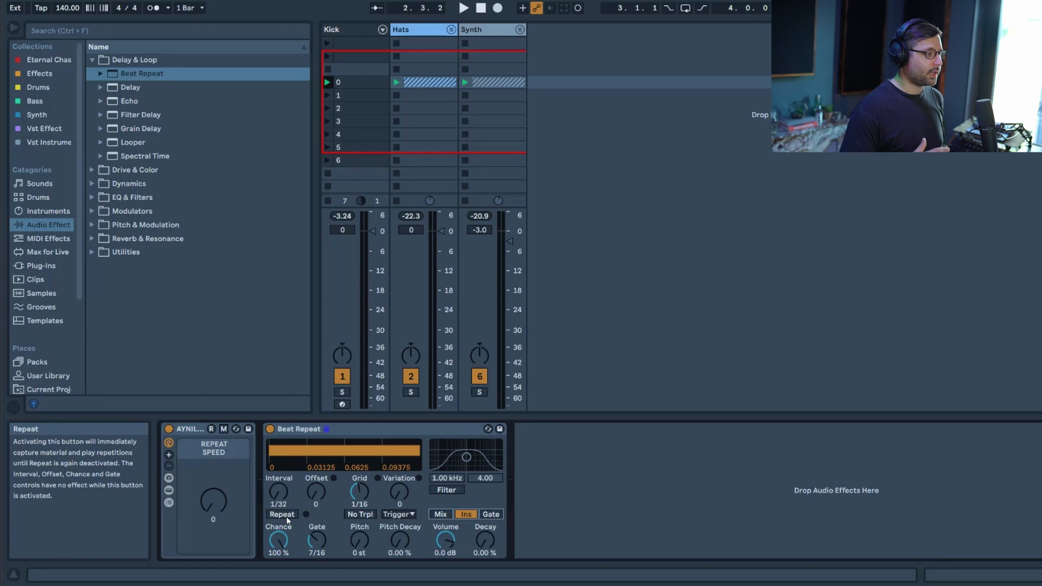
{"action": "key", "text": "space"}
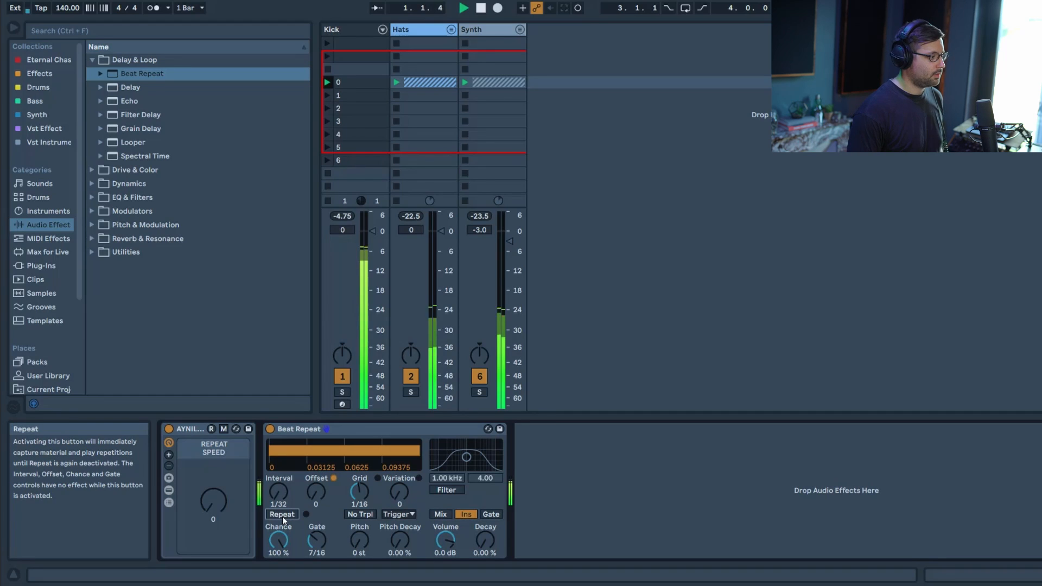
{"action": "left_click", "coordinate": [283, 518]}
{"action": "left_click", "coordinate": [282, 518]}
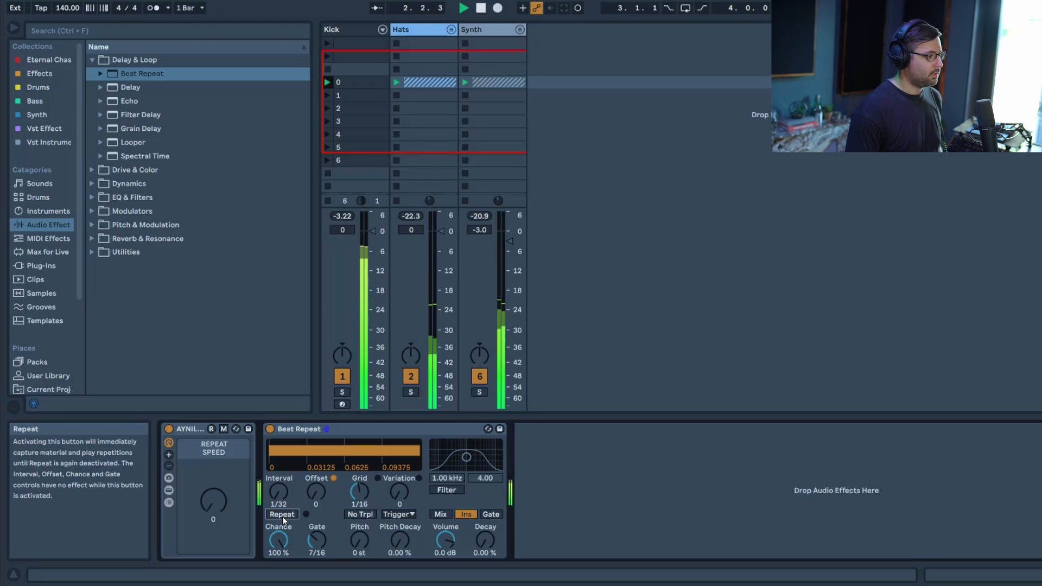
{"action": "key", "text": "space"}
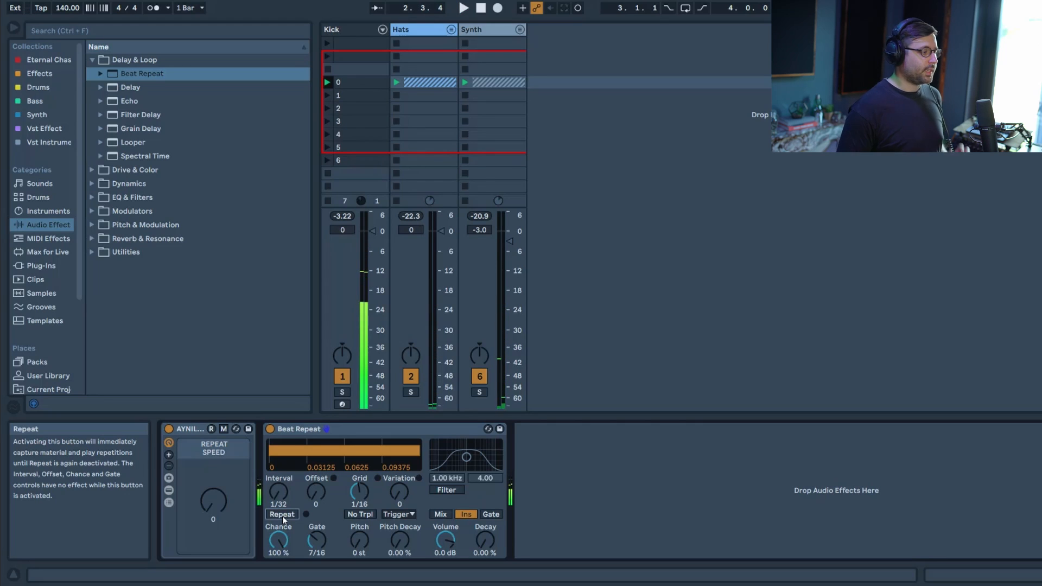
Set Beat Repeat's Grid to 1/8 and audition the loop with Repeat switched on and off.
{"action": "scroll", "coordinate": [367, 490], "scroll_direction": "down", "scroll_amount": 1}
{"action": "scroll", "coordinate": [376, 486], "scroll_direction": "up", "scroll_amount": 1}
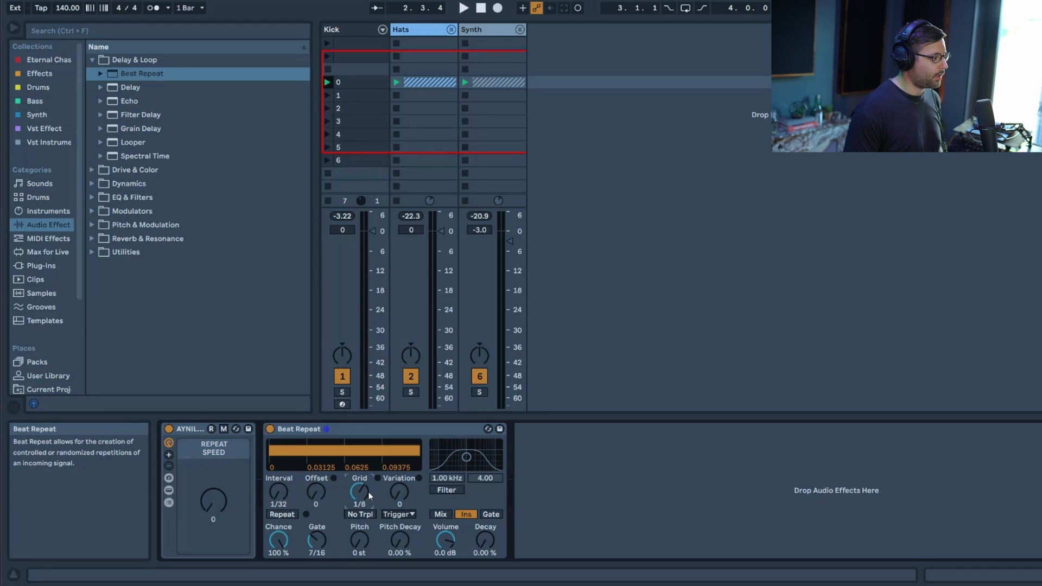
{"action": "key", "text": "space"}
{"action": "left_click", "coordinate": [281, 515]}
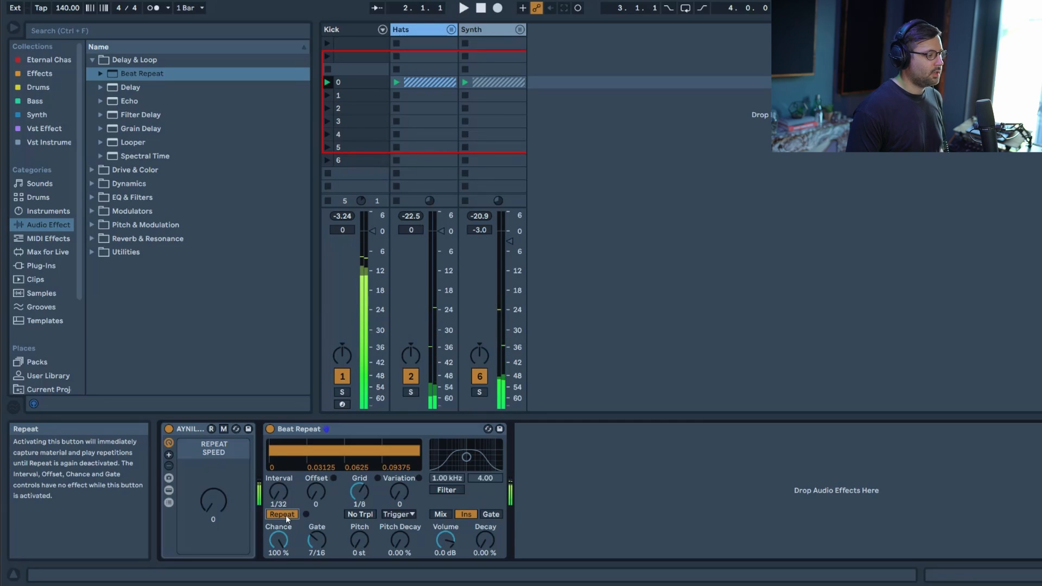
{"action": "left_click", "coordinate": [281, 512]}
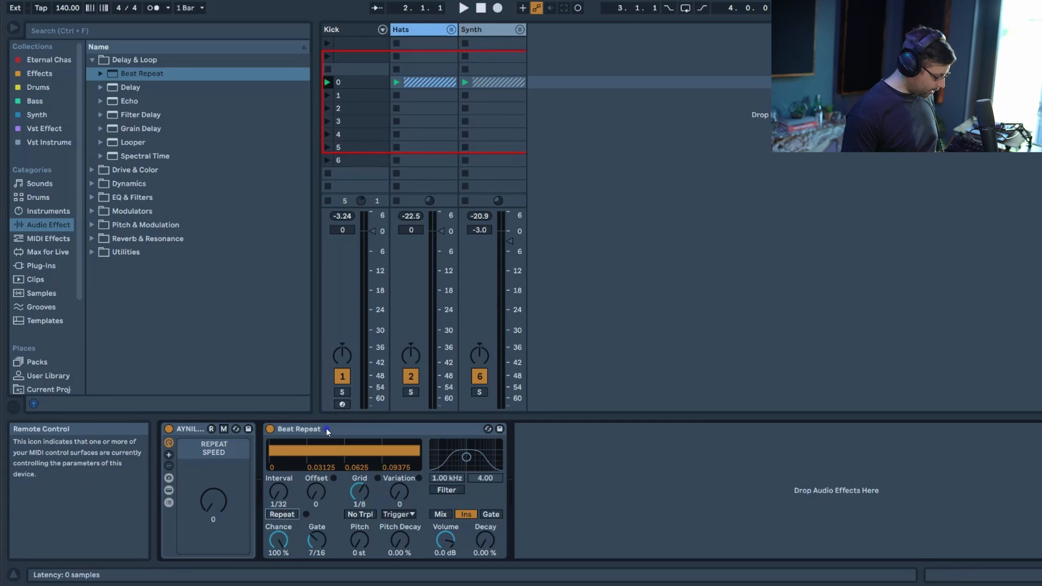
Group Beat Repeat into an Audio Effect Rack and show its macro controls, reduced to four.
{"action": "left_click", "coordinate": [327, 430]}
{"action": "key", "text": "ctrl+g"}
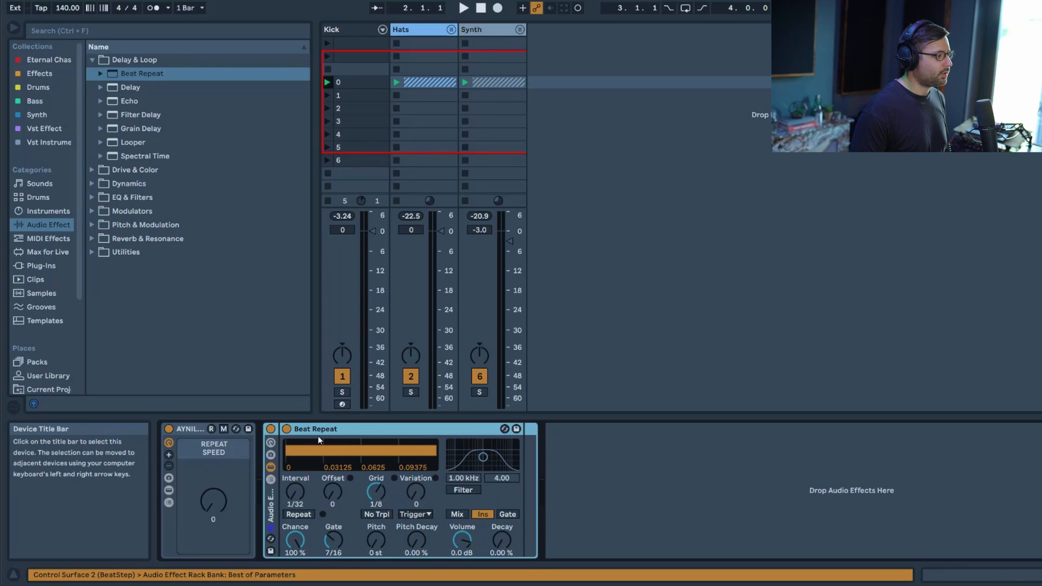
{"action": "left_click", "coordinate": [271, 442]}
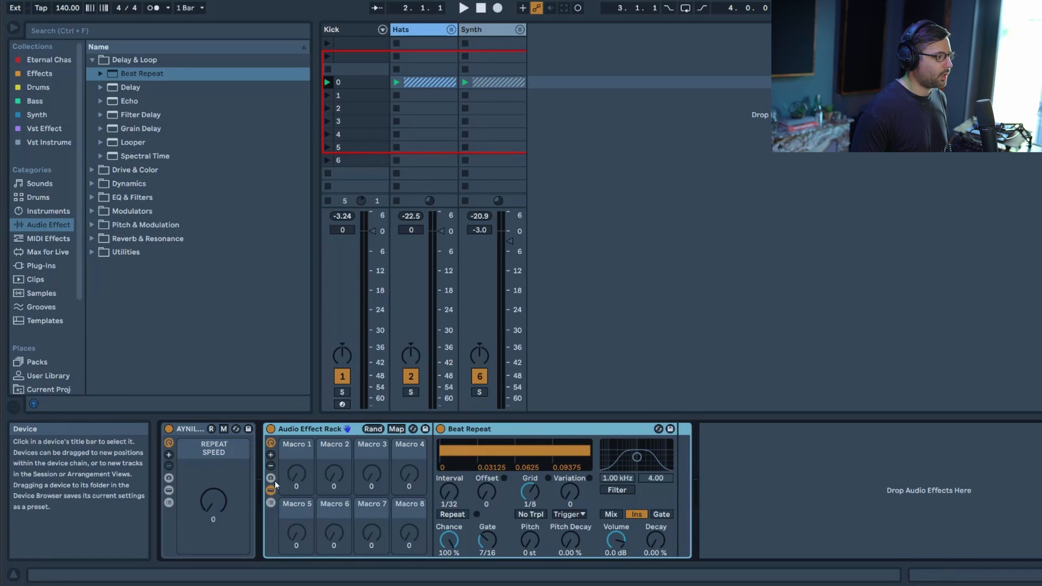
{"action": "left_click", "coordinate": [275, 468]}
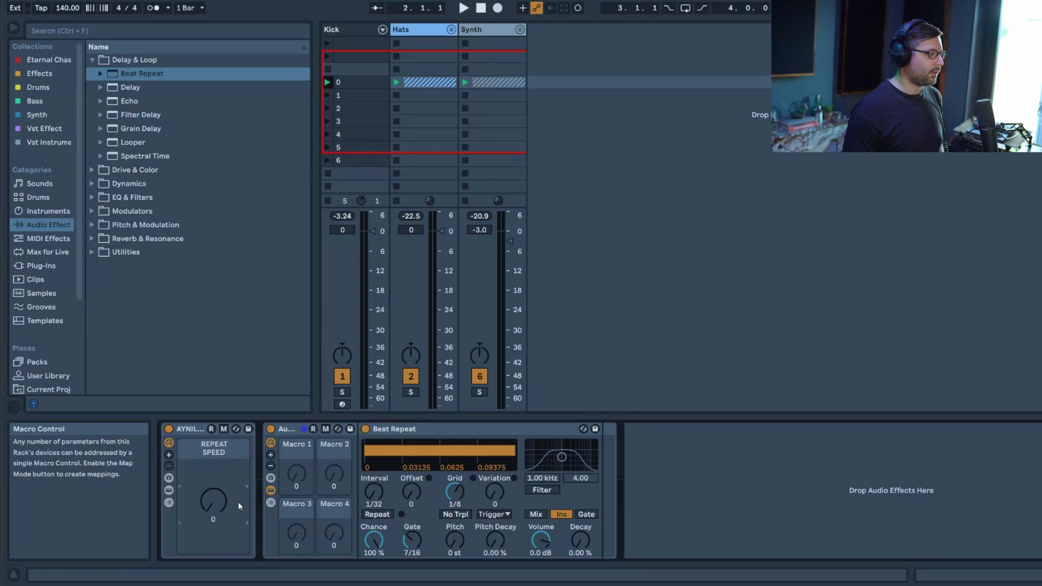
Map Beat Repeat's Repeat switch to Macro 1 with the mapping's minimum and maximum both set to 1.
{"action": "right_click", "coordinate": [376, 515]}
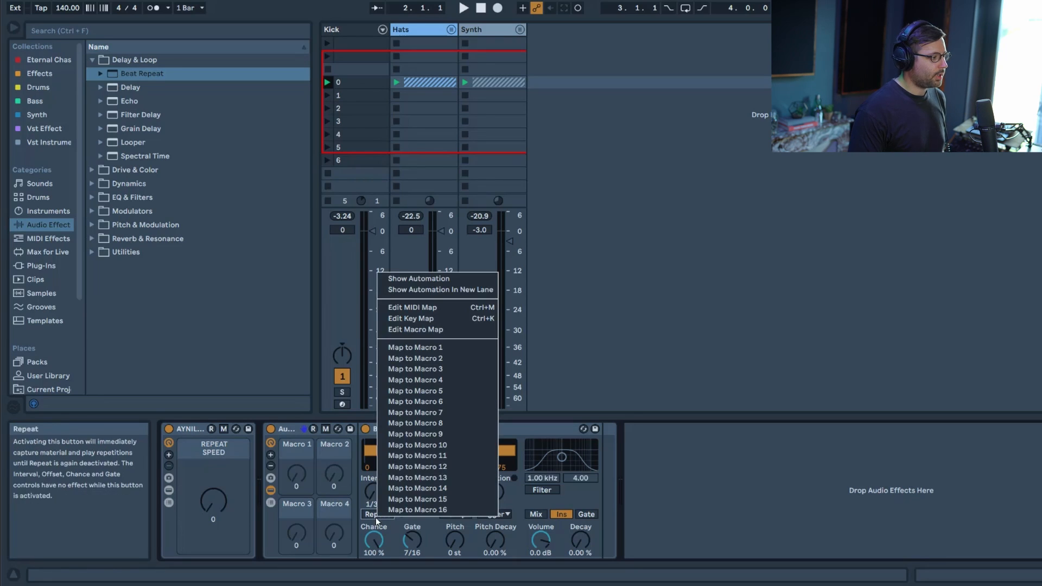
{"action": "left_click", "coordinate": [409, 347]}
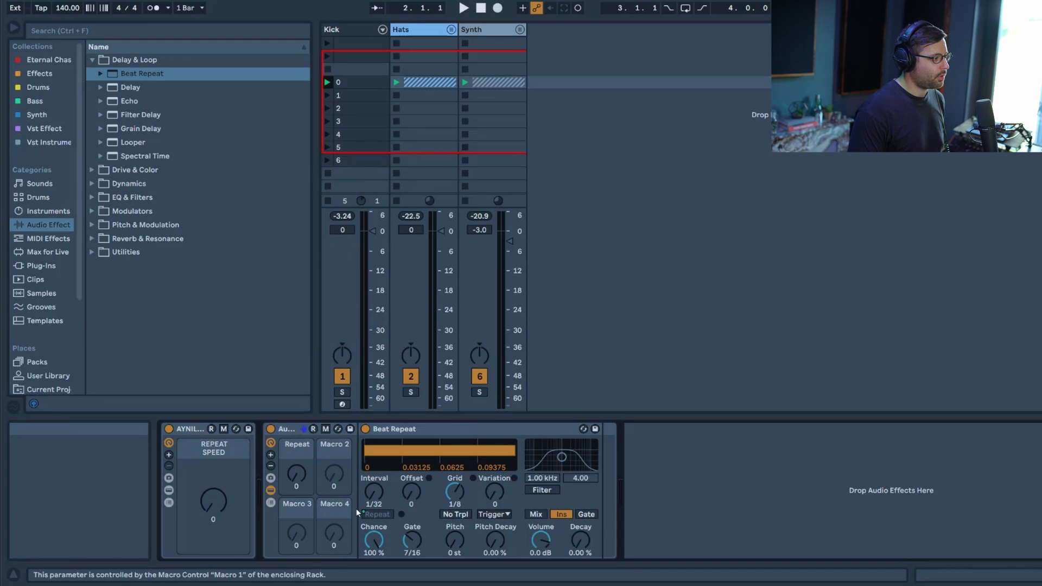
{"action": "left_click", "coordinate": [326, 429]}
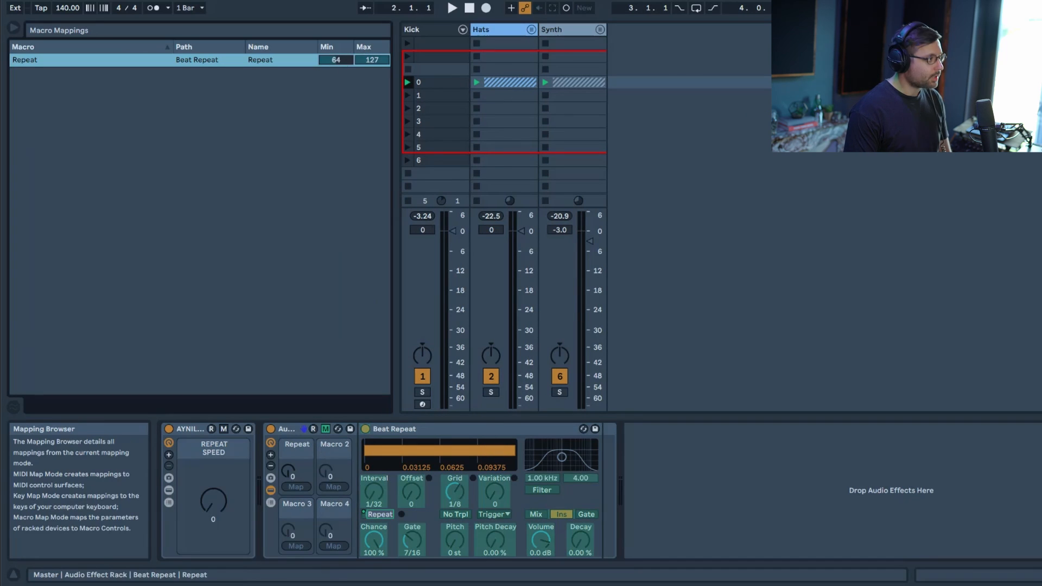
{"action": "type", "text": "1"}
{"action": "key", "text": "Return"}
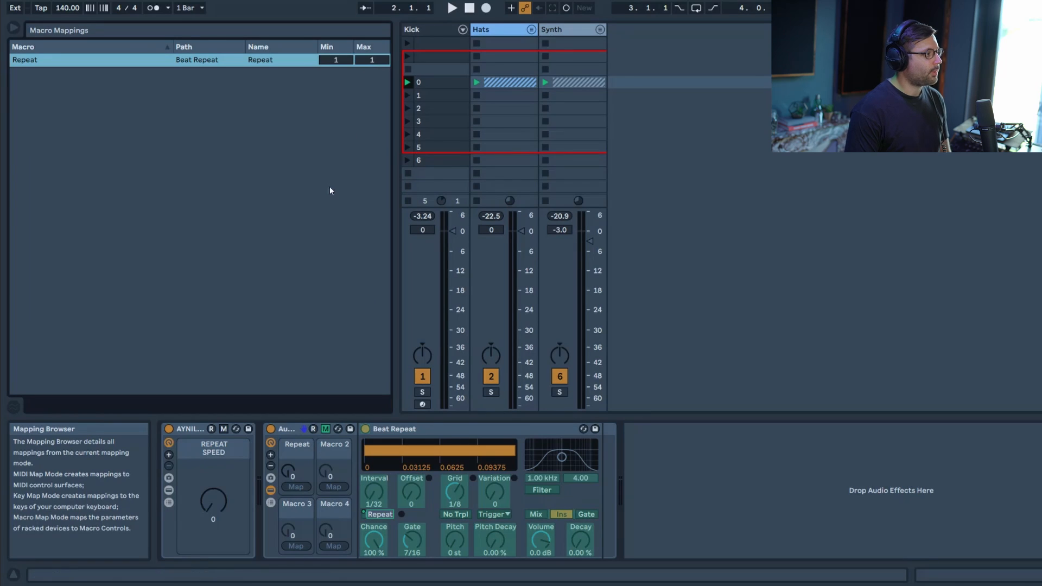
{"action": "left_click", "coordinate": [325, 429]}
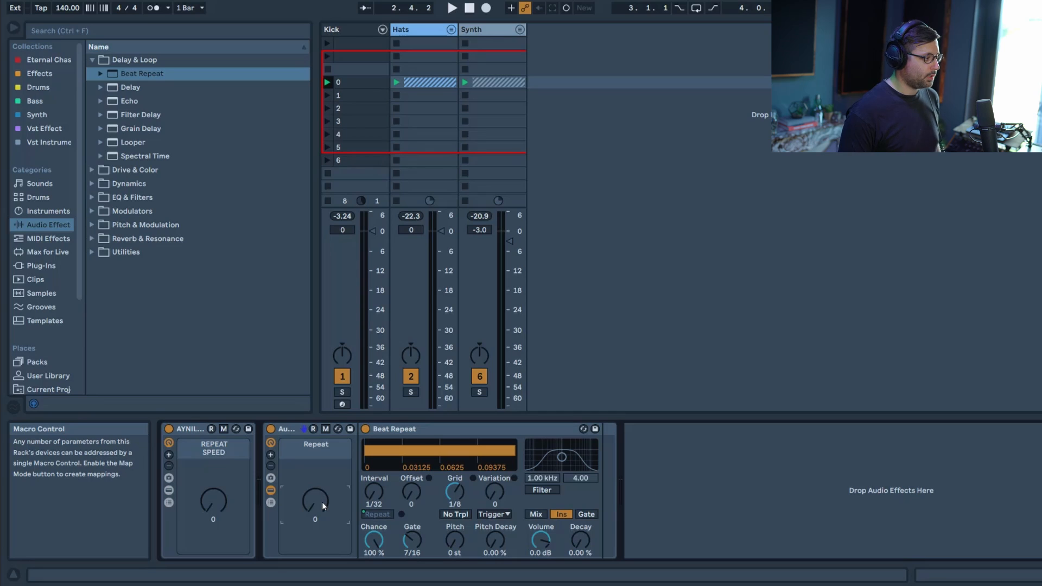
Play the loop and turn the Repeat macro to test the single Beat Repeat's mapping.
{"action": "key", "text": "space"}
{"action": "left_click_drag", "start_coordinate": [321, 501], "coordinate": [321, 505]}
{"action": "key", "text": "space"}
Duplicate Beat Repeat inside the rack and set the copy's Grid to 1/16.
{"action": "right_click", "coordinate": [396, 429]}
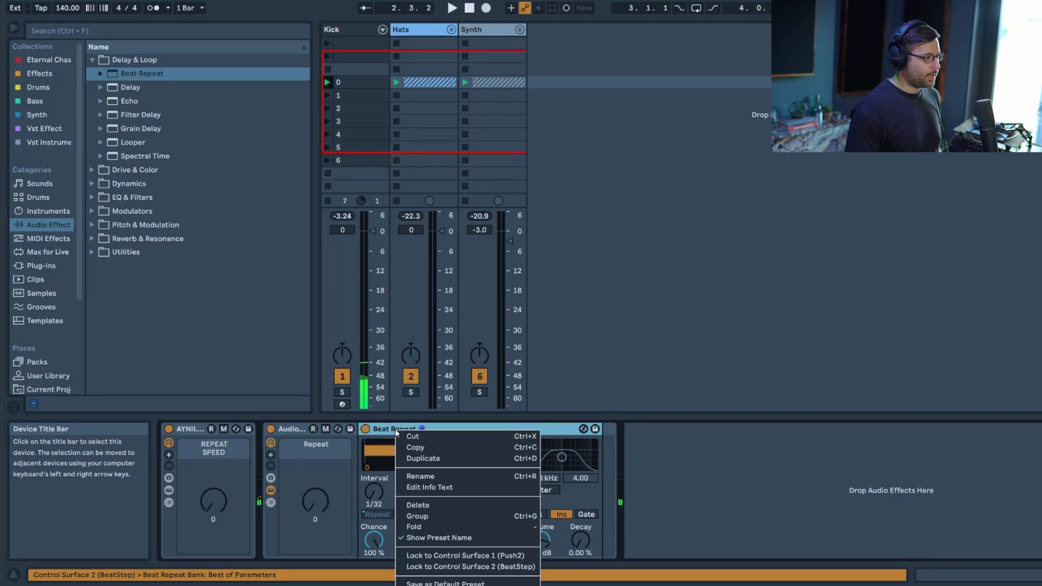
{"action": "left_click", "coordinate": [412, 458]}
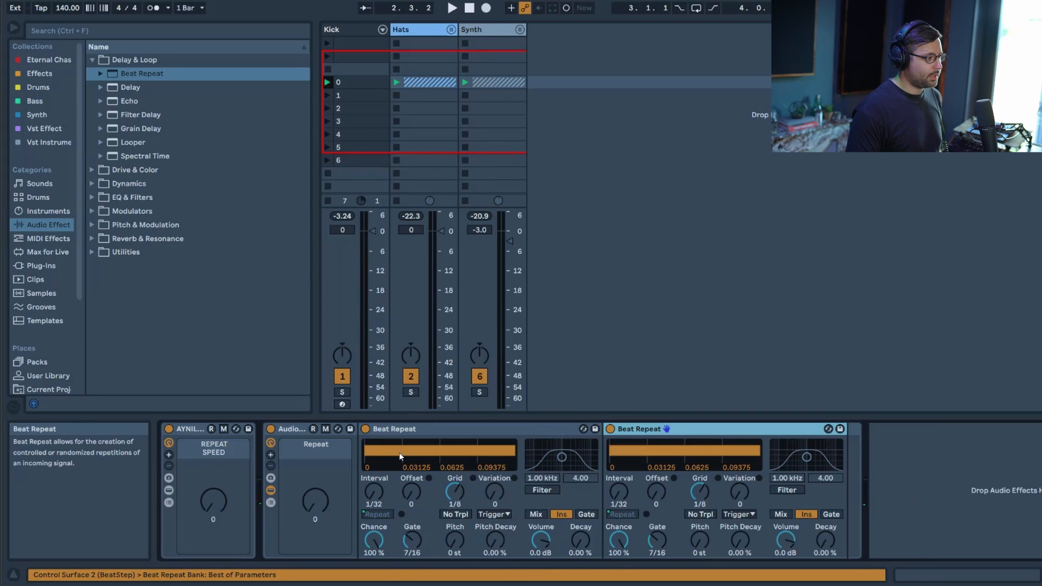
{"action": "left_click", "coordinate": [699, 492]}
{"action": "left_click_drag", "start_coordinate": [698, 500], "coordinate": [698, 506]}
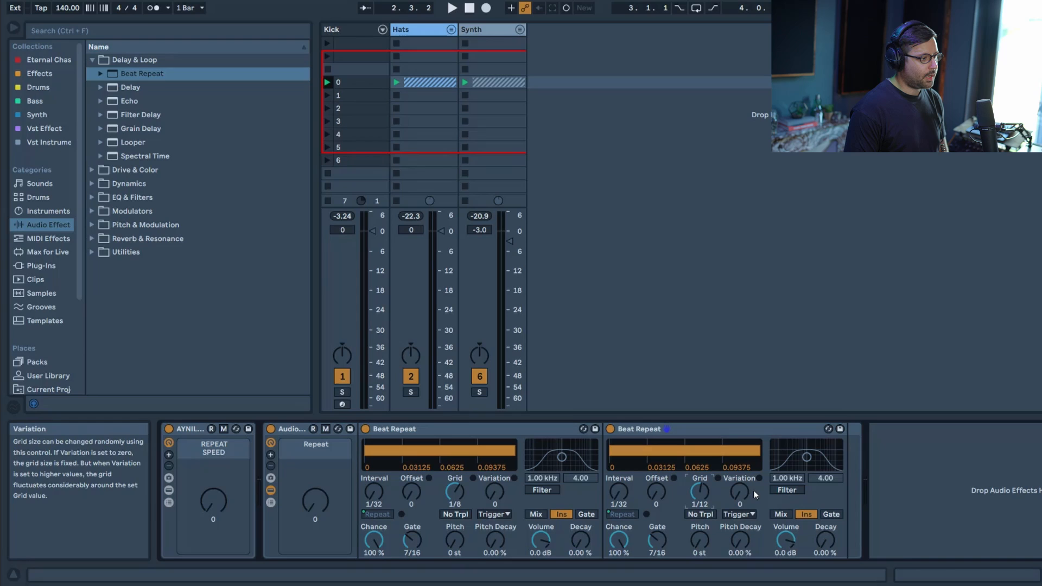
Set the minimum and maximum of the second Beat Repeat's Repeat mapping to 2.
{"action": "left_click", "coordinate": [326, 429]}
{"action": "left_click", "coordinate": [339, 75]}
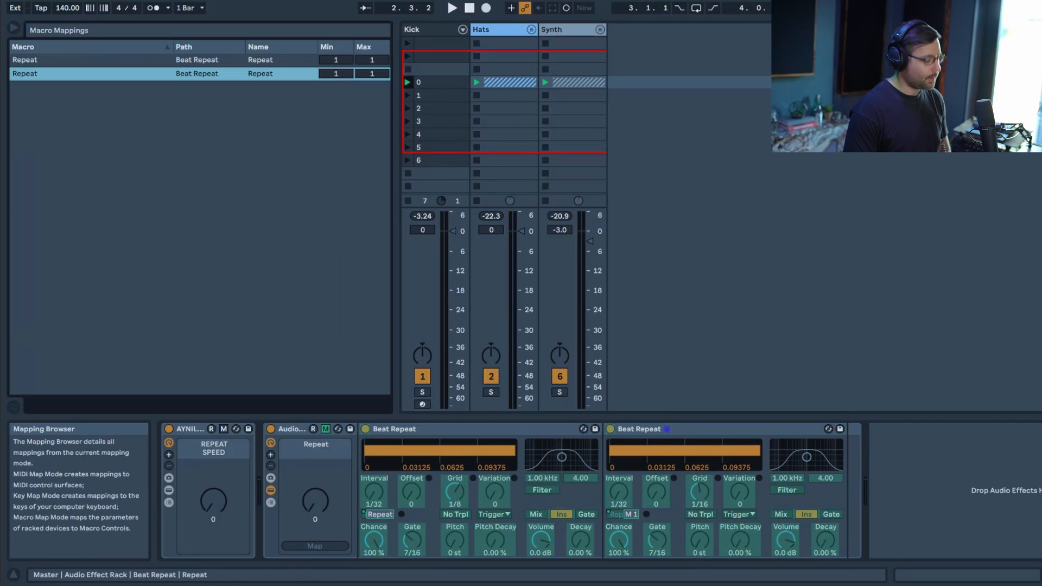
{"action": "left_click", "coordinate": [372, 75]}
{"action": "type", "text": "2"}
{"action": "key", "text": "Return"}
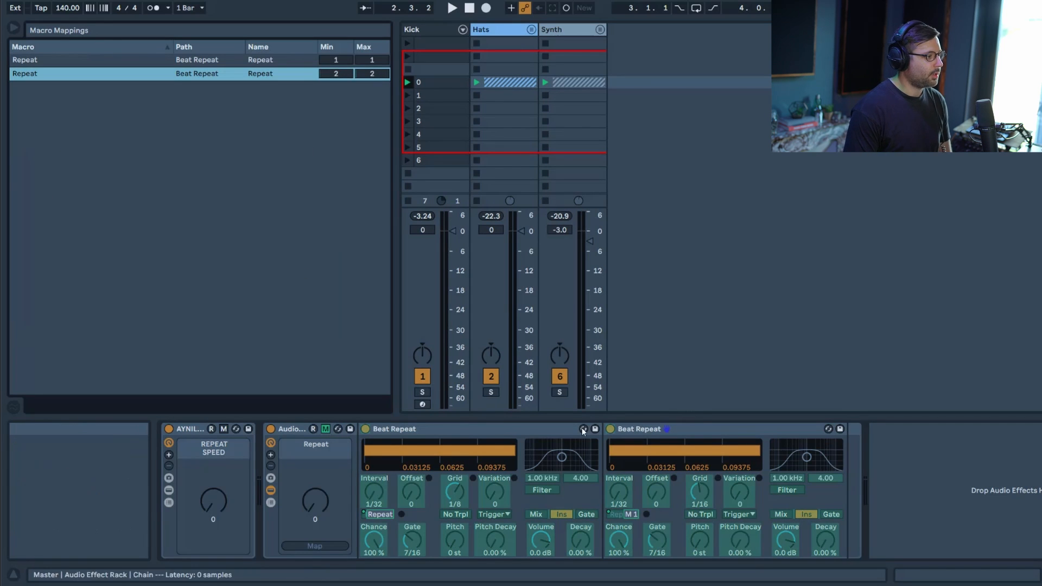
{"action": "left_click", "coordinate": [326, 429]}
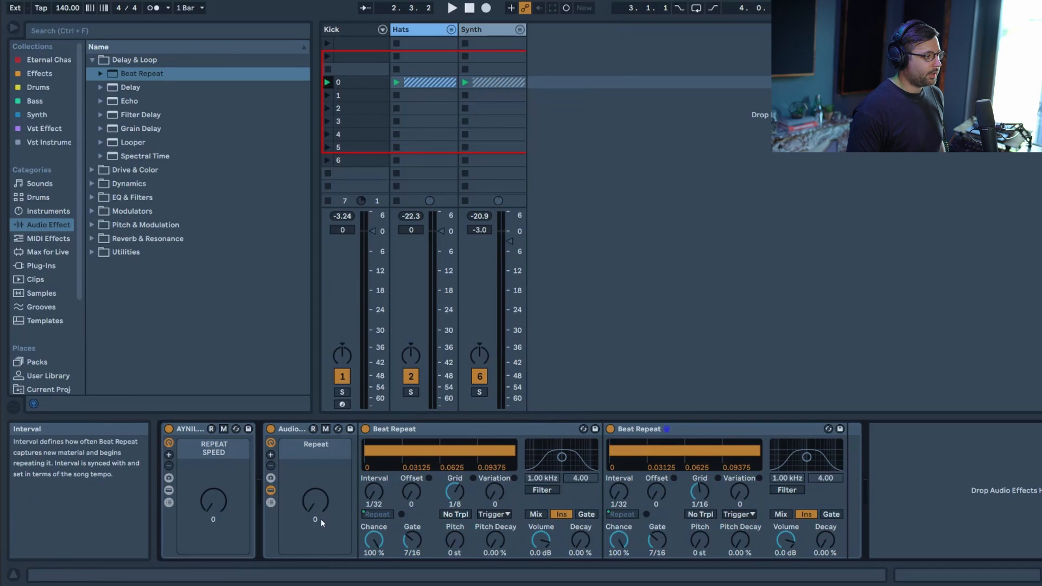
Play the loop and turn the Repeat macro up to 2 to test both Beat Repeats.
{"action": "key", "text": "space"}
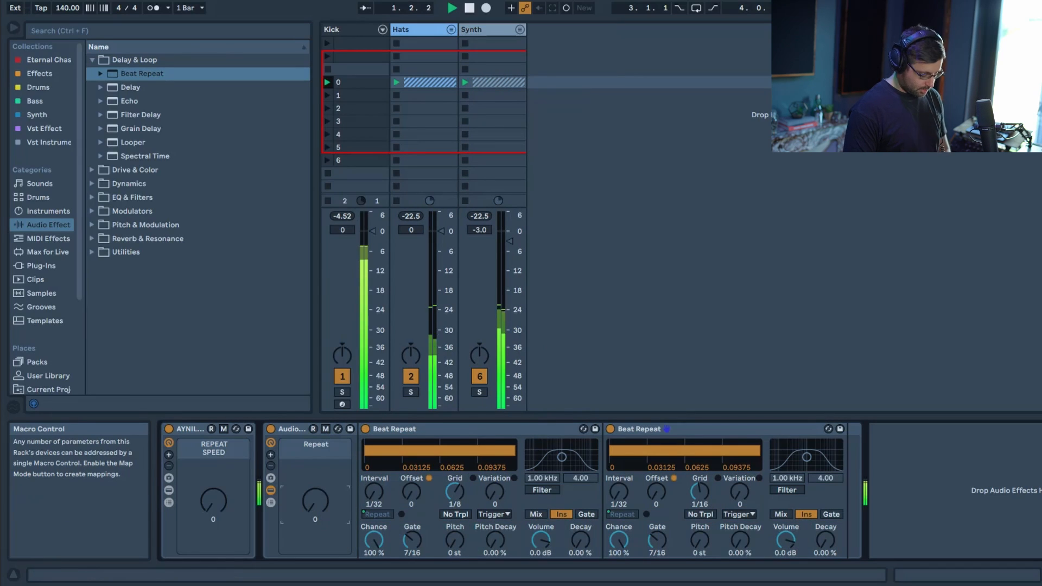
{"action": "left_click_drag", "start_coordinate": [315, 500], "coordinate": [315, 494]}
{"action": "key", "text": "space"}
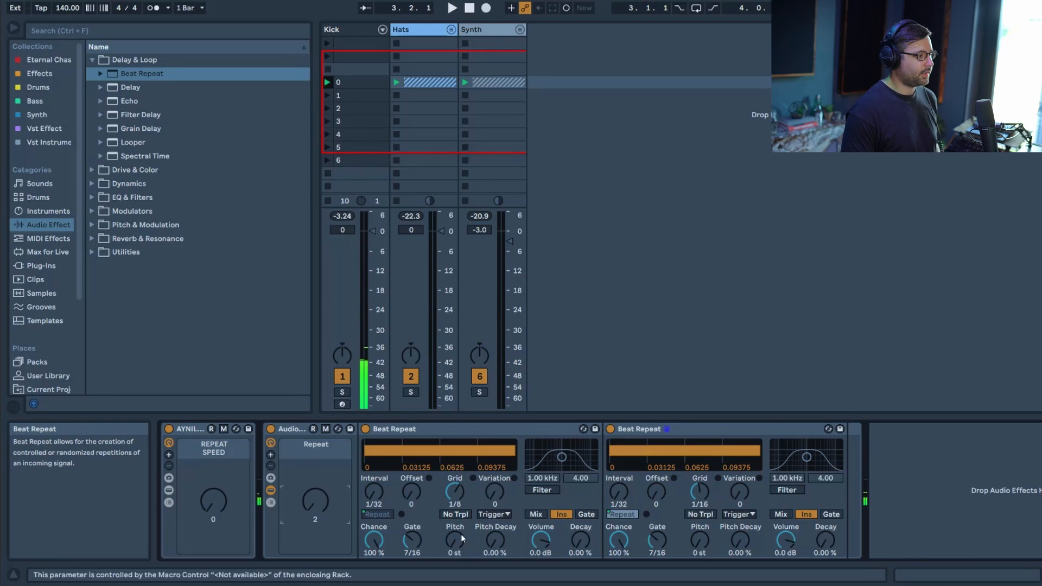
Duplicate the second Beat Repeat and lower the Grid of the new copy to a finer division.
{"action": "right_click", "coordinate": [672, 429]}
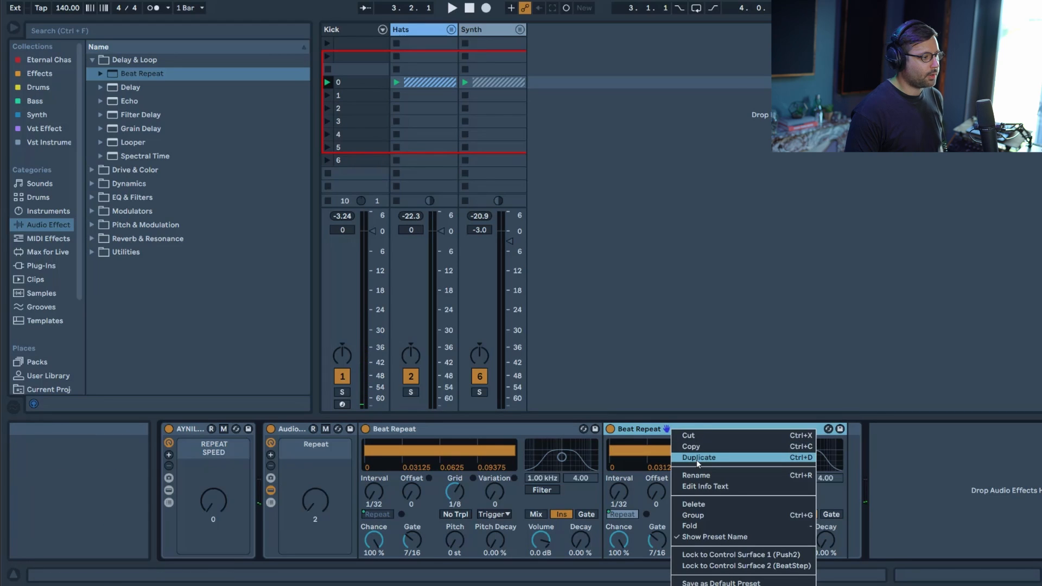
{"action": "left_click", "coordinate": [699, 457]}
{"action": "left_click_drag", "start_coordinate": [943, 496], "coordinate": [943, 501]}
Set the minimum and maximum of the third Beat Repeat's Repeat mapping to 3.
{"action": "left_click", "coordinate": [325, 429]}
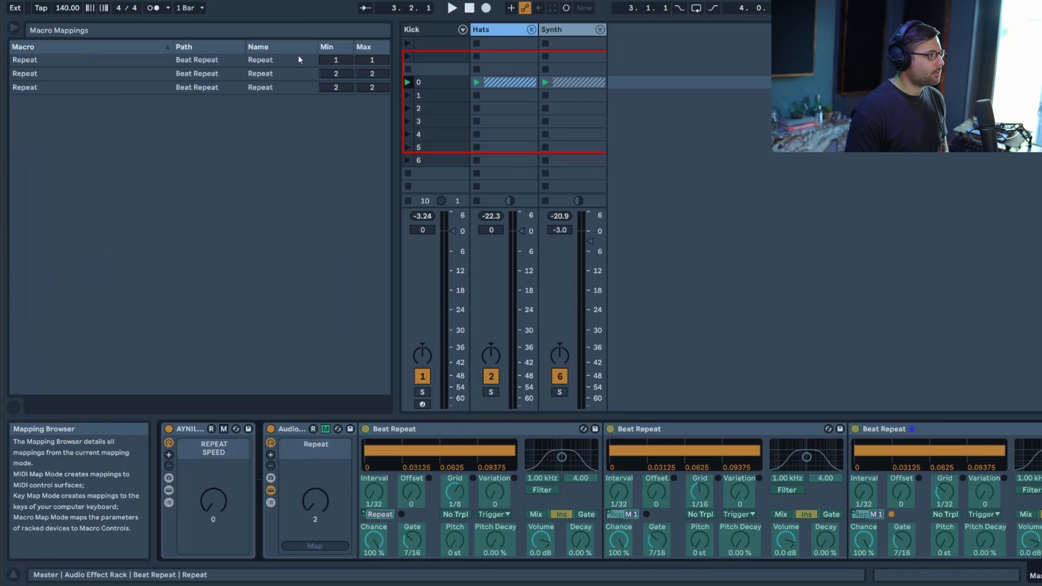
{"action": "left_click", "coordinate": [348, 88]}
{"action": "type", "text": "3"}
{"action": "key", "text": "Return"}
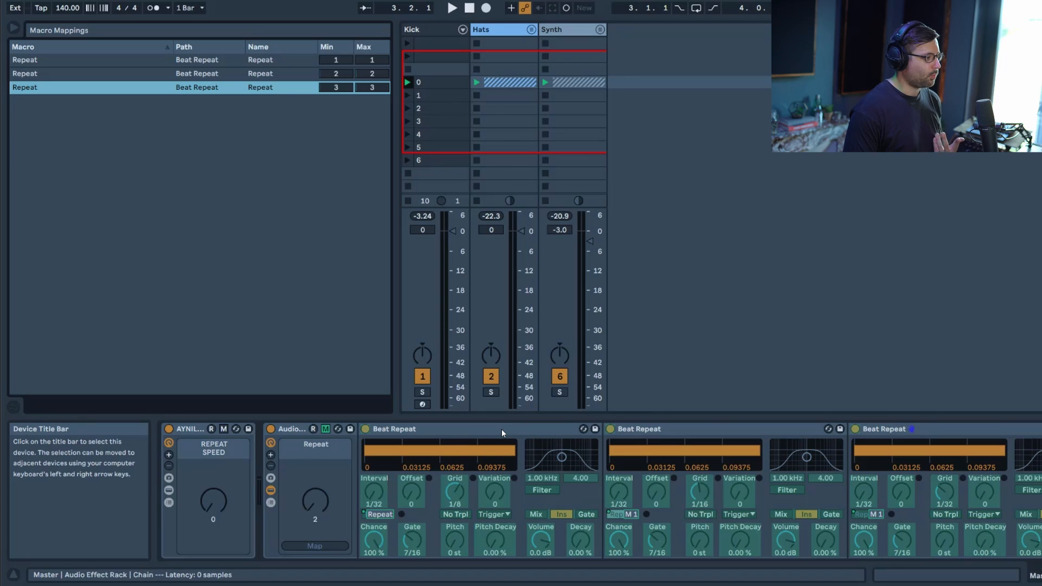
{"action": "left_click", "coordinate": [325, 429]}
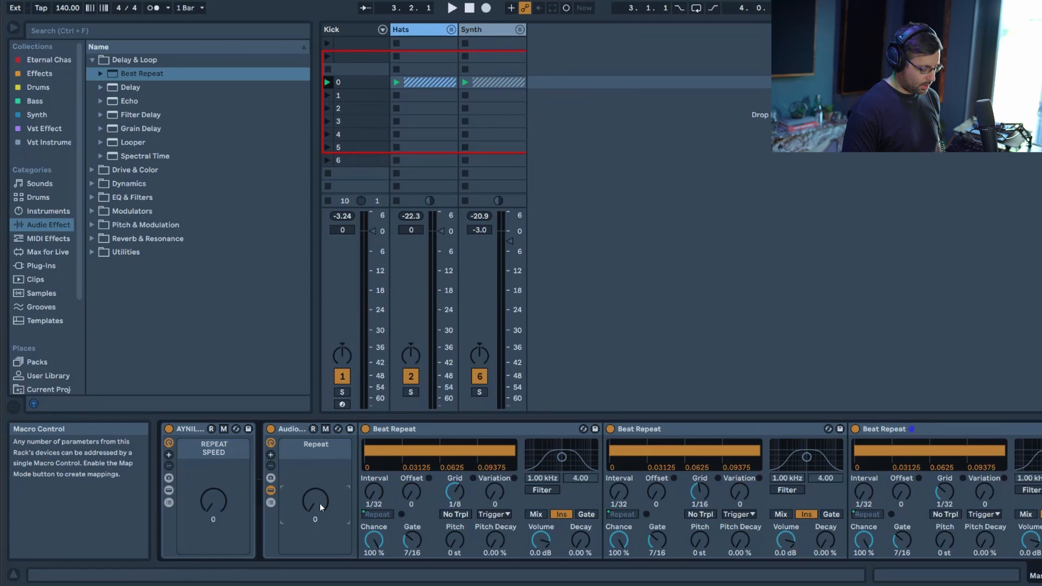
Play the loop and step the Repeat macro up to 3 to test the three Beat Repeats.
{"action": "key", "text": "space"}
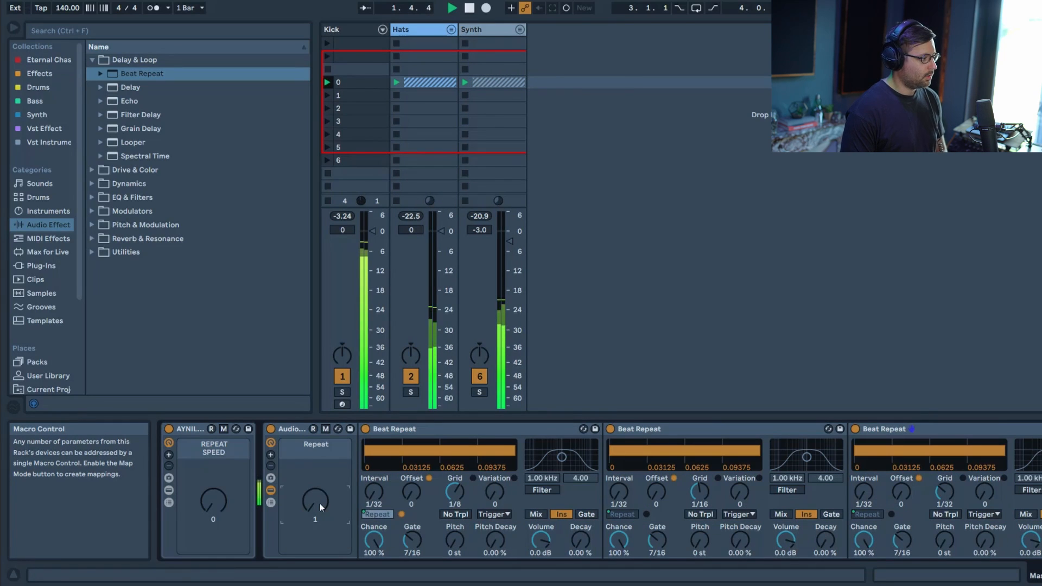
{"action": "key", "text": "Up"}
{"action": "key", "text": "Up"}
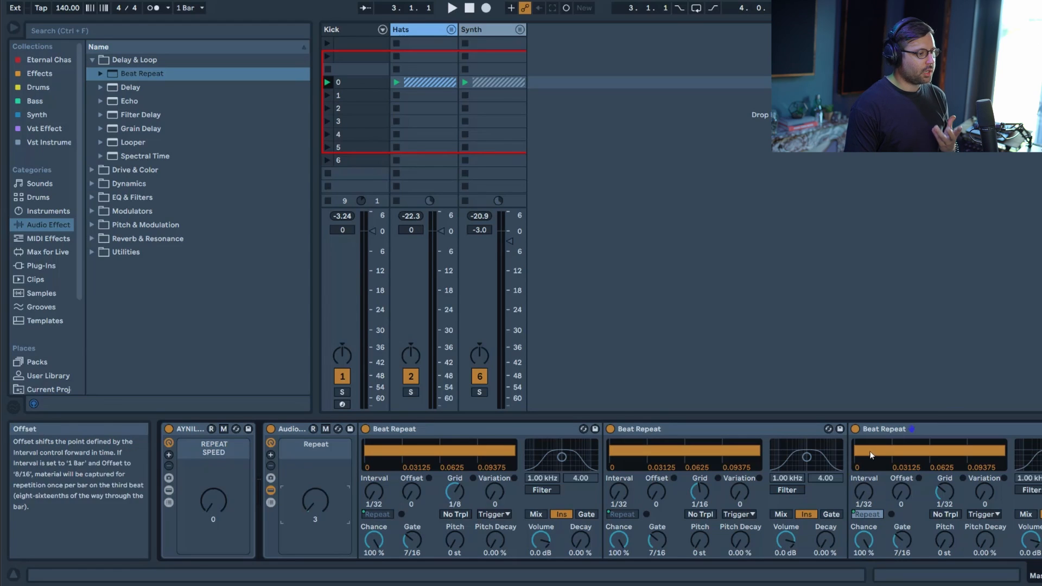
Duplicate the third Beat Repeat, setting the copy's Grid to 1/64 and switching its Repeat off.
{"action": "right_click", "coordinate": [892, 431]}
{"action": "left_click", "coordinate": [927, 459]}
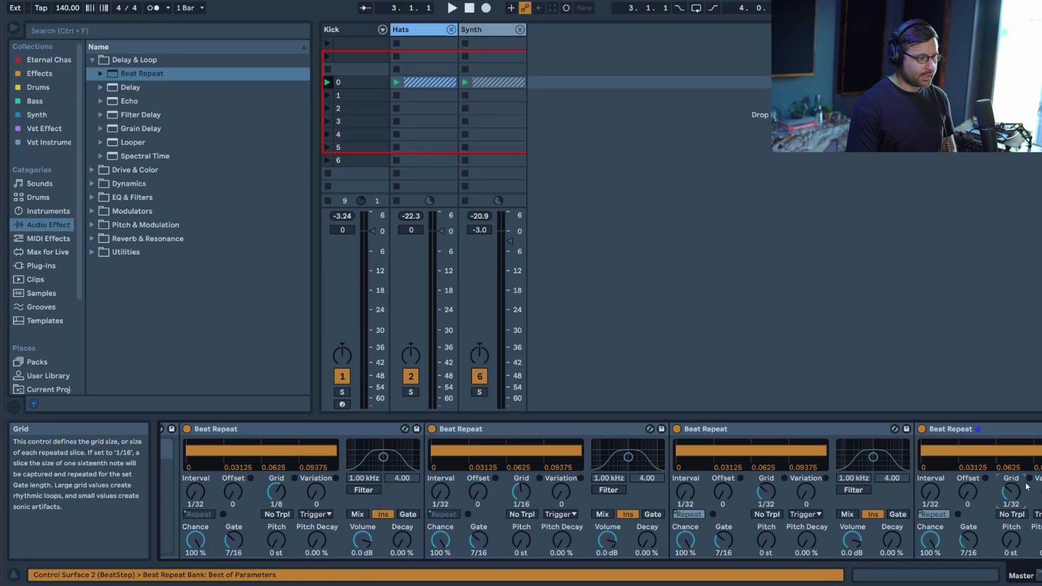
{"action": "key", "text": "Down"}
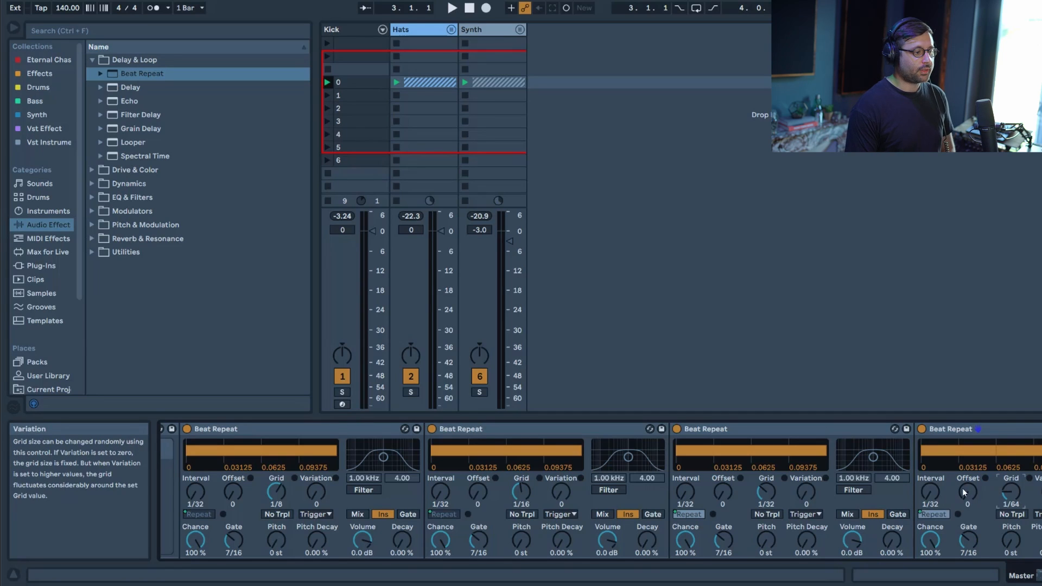
{"action": "left_click", "coordinate": [942, 513]}
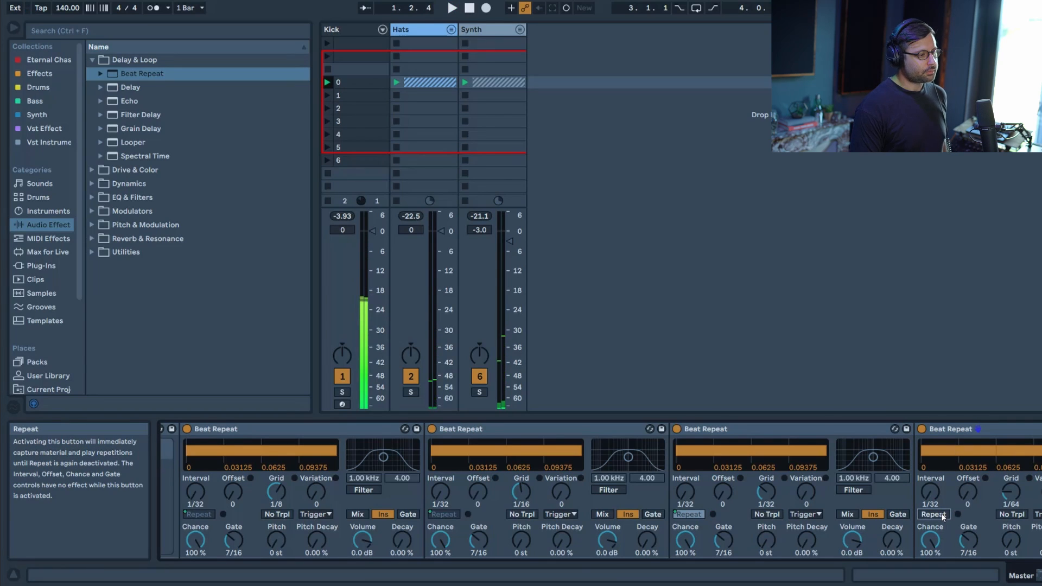
{"action": "right_click", "coordinate": [924, 428]}
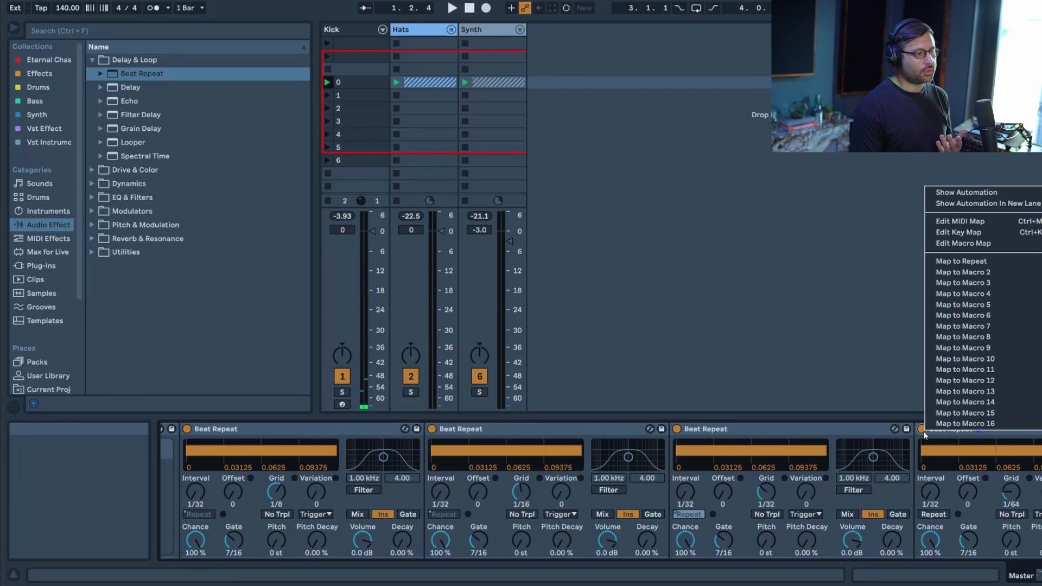
{"action": "left_click", "coordinate": [959, 261]}
{"action": "right_click", "coordinate": [930, 513]}
{"action": "left_click", "coordinate": [972, 355]}
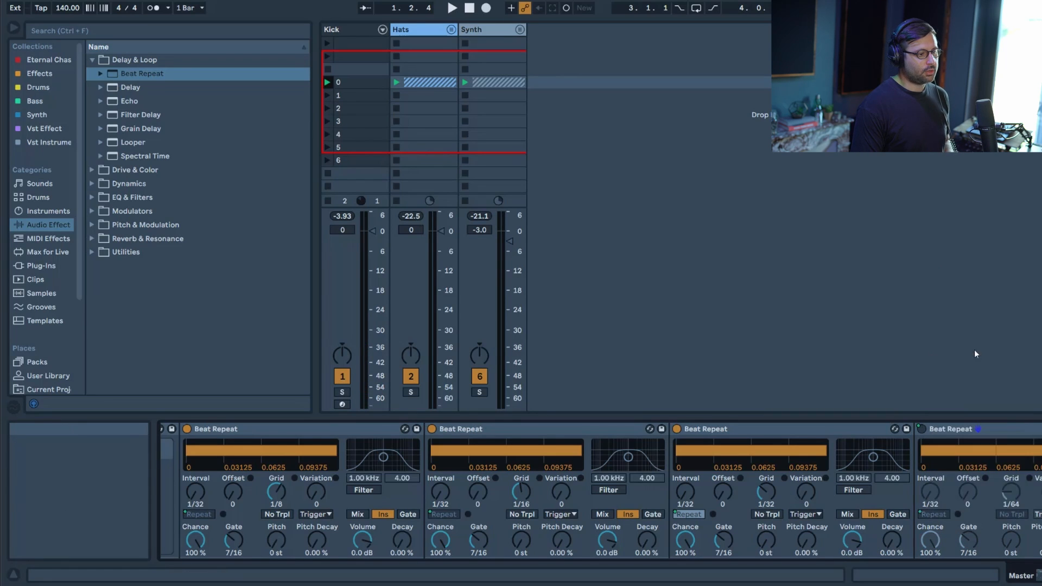
Map the device activators of the third, second and first Beat Repeats to the rack's first macro.
{"action": "left_click_drag", "start_coordinate": [1041, 575], "coordinate": [1038, 575]}
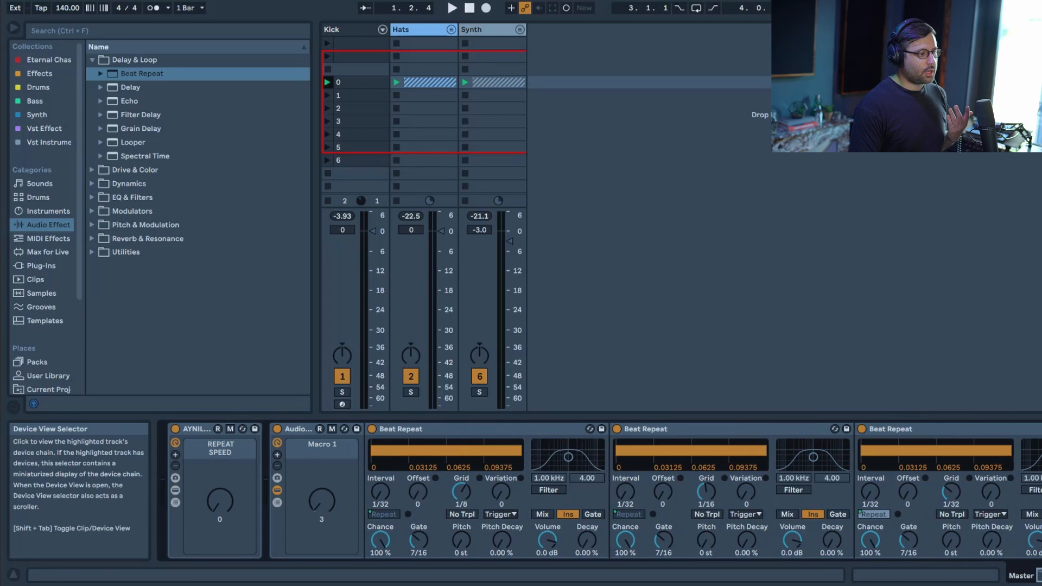
{"action": "right_click", "coordinate": [863, 431]}
{"action": "left_click", "coordinate": [889, 262]}
{"action": "right_click", "coordinate": [615, 428]}
{"action": "left_click", "coordinate": [638, 257]}
{"action": "right_click", "coordinate": [372, 429]}
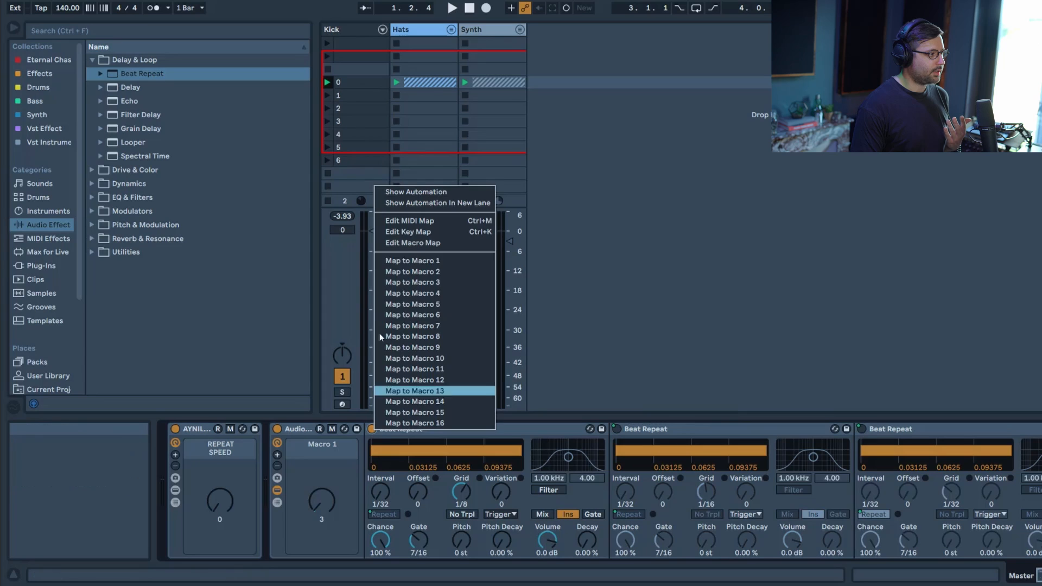
{"action": "left_click", "coordinate": [416, 260]}
Narrow the Device On ranges in the macro mappings, setting the first Beat Repeat's minimum and maximum to 1.
{"action": "left_click", "coordinate": [332, 429]}
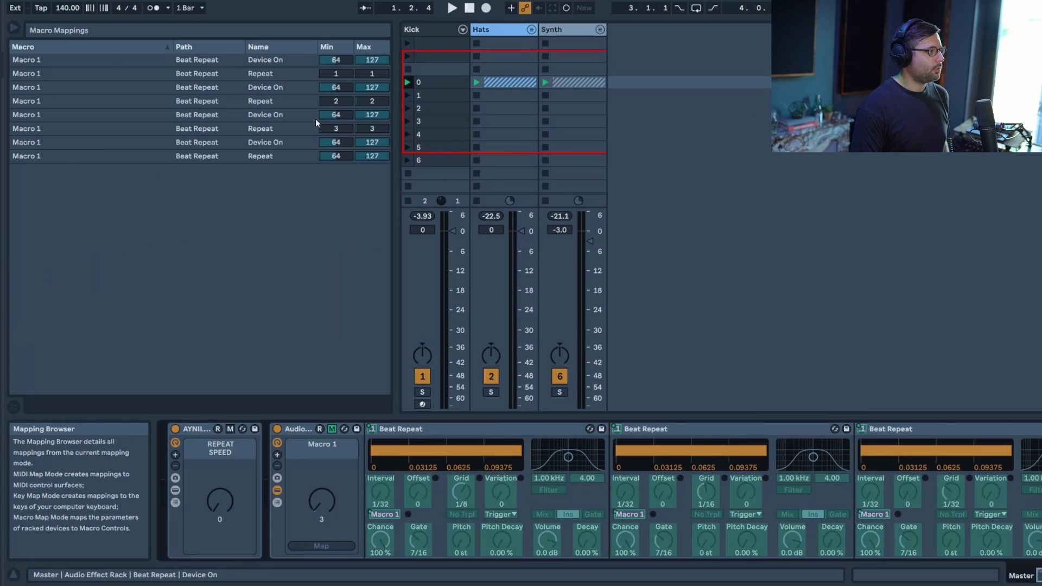
{"action": "left_click", "coordinate": [336, 60]}
{"action": "type", "text": "1"}
{"action": "key", "text": "Return"}
{"action": "type", "text": "1"}
{"action": "left_click", "coordinate": [335, 90]}
{"action": "type", "text": "1"}
{"action": "key", "text": "Return"}
{"action": "left_click", "coordinate": [346, 116]}
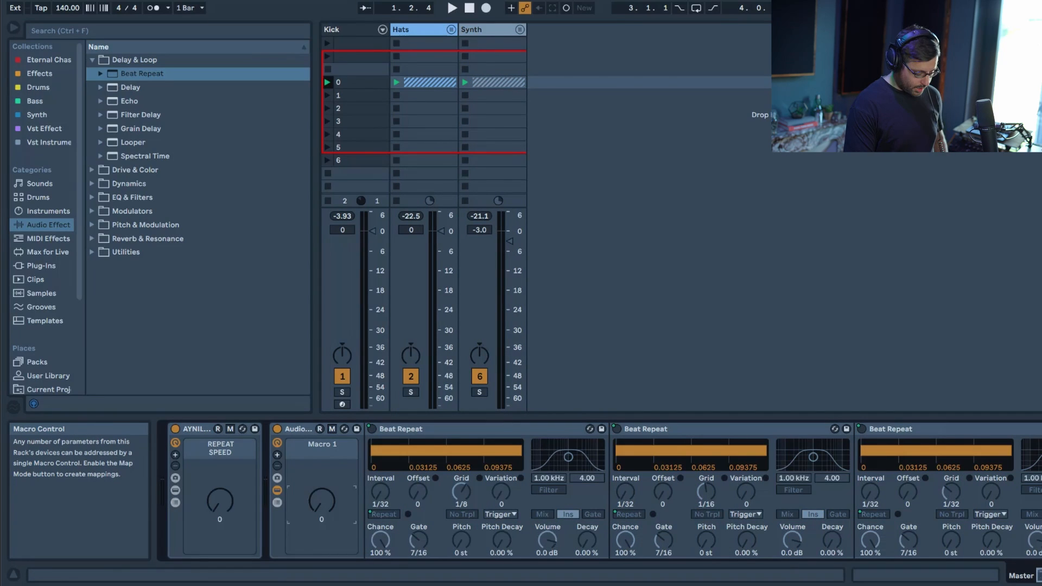
Play the loop while stepping Macro 1 up to 5, stop playback and return the macro to 0.
{"action": "key", "text": "space"}
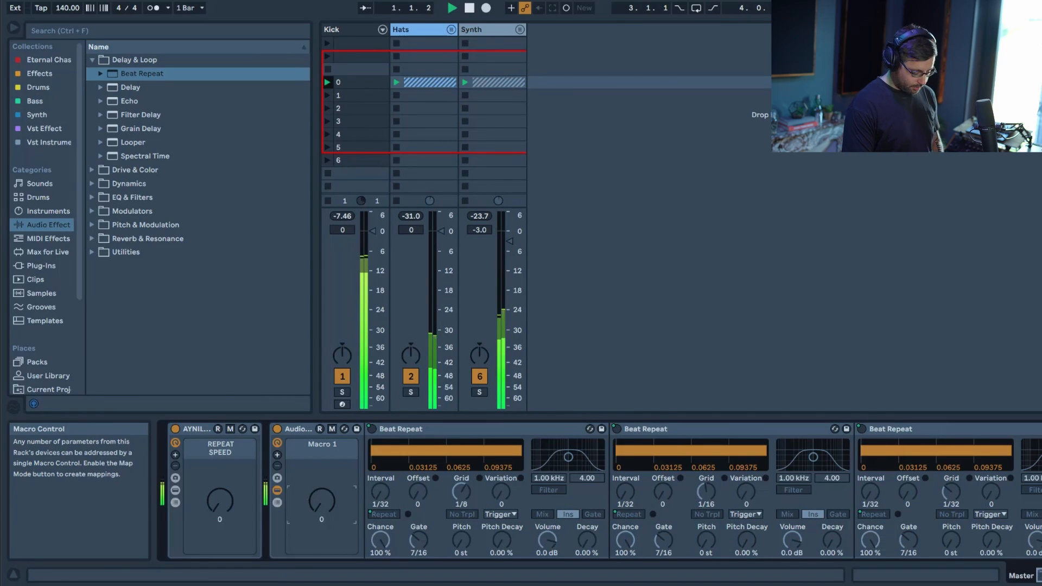
{"action": "left_click_drag", "start_coordinate": [321, 500], "coordinate": [320, 499]}
{"action": "key", "text": "Up"}
{"action": "key", "text": "Up"}
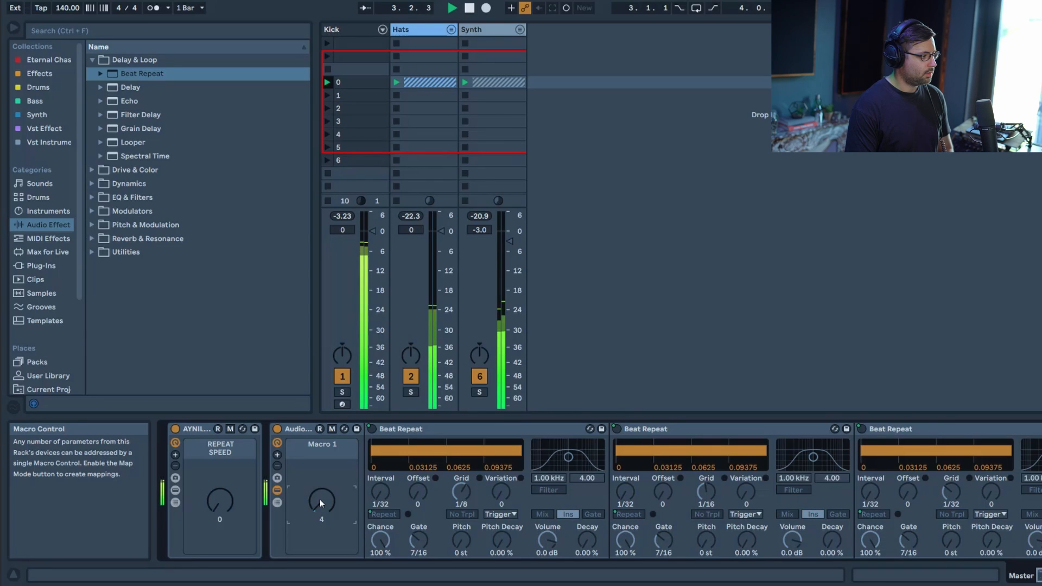
{"action": "key", "text": "space"}
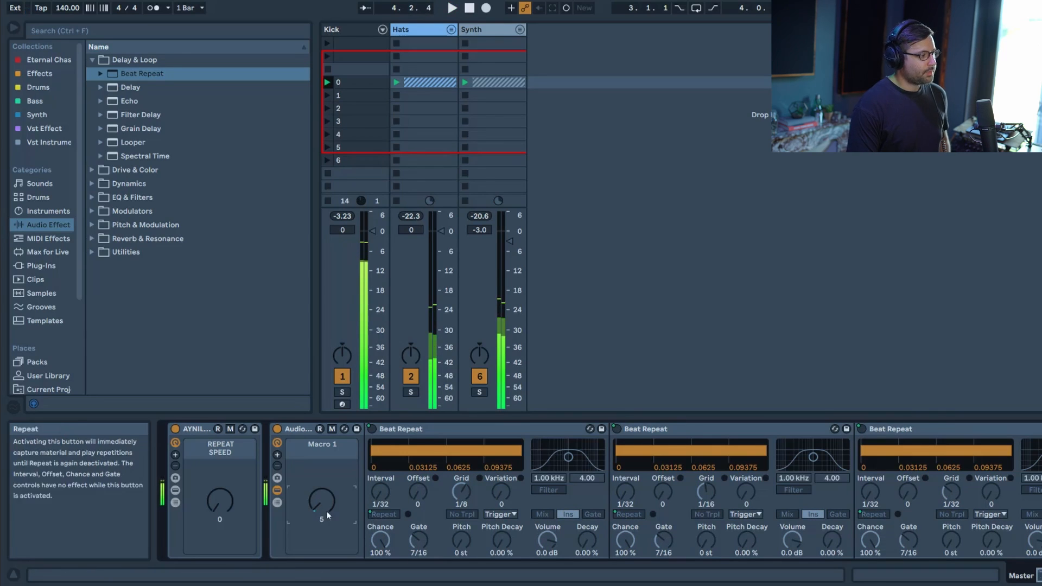
{"action": "left_click_drag", "start_coordinate": [327, 499], "coordinate": [327, 513]}
Collapse the new rack's devices and examine the Beat Repeat chain inside the REPEAT SPEED rack for comparison.
{"action": "left_click", "coordinate": [1039, 575]}
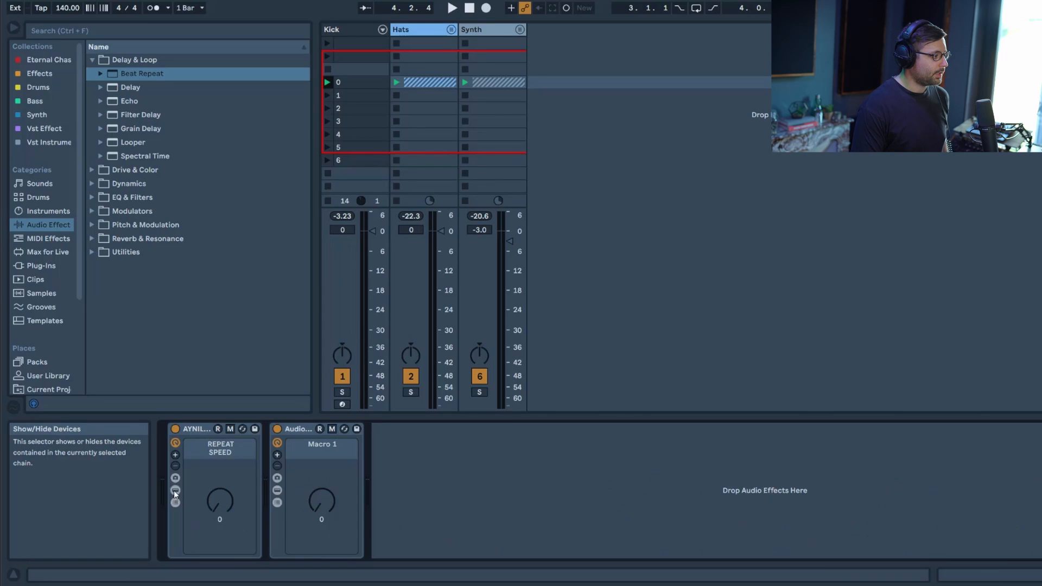
{"action": "left_click", "coordinate": [174, 490]}
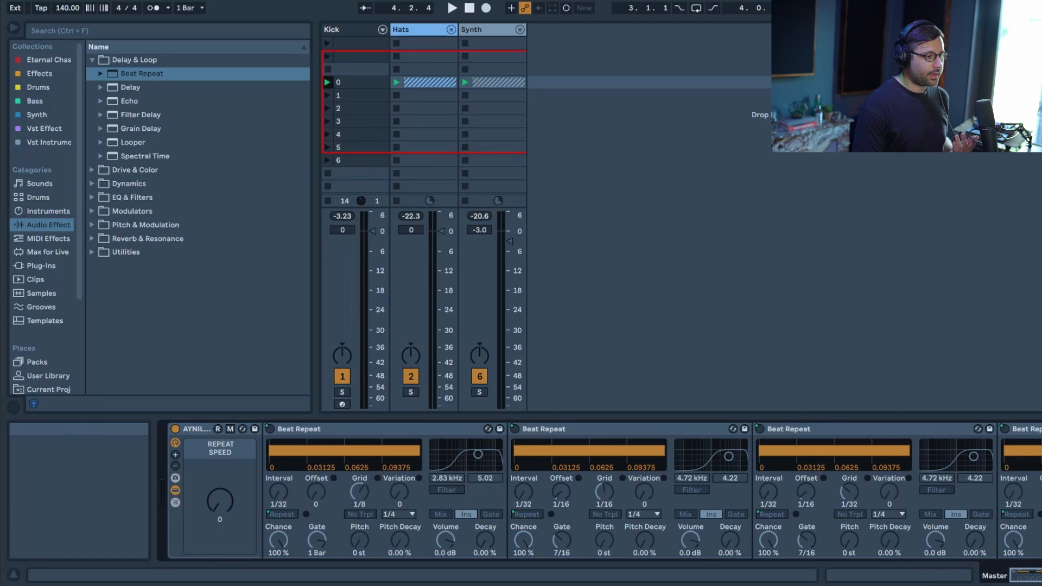
{"action": "left_click_drag", "start_coordinate": [1029, 575], "coordinate": [1041, 575]}
{"action": "left_click", "coordinate": [175, 490]}
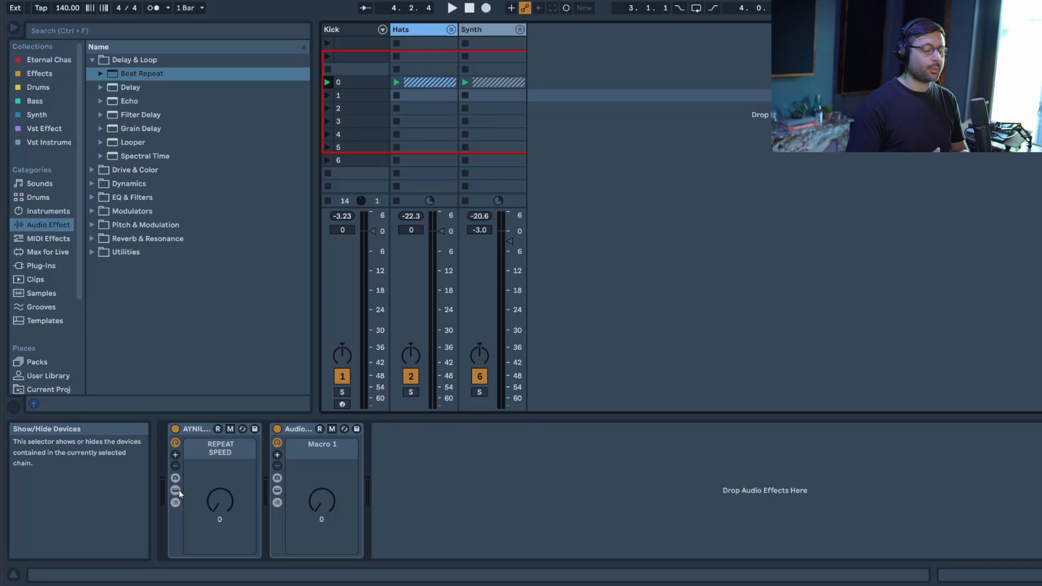
{"action": "left_click", "coordinate": [177, 490]}
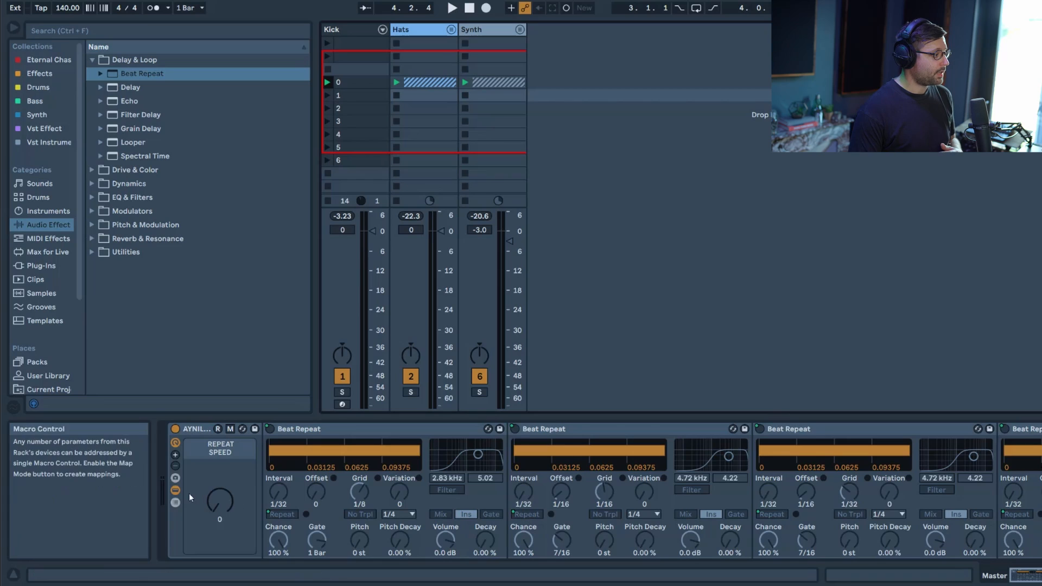
{"action": "left_click", "coordinate": [174, 492]}
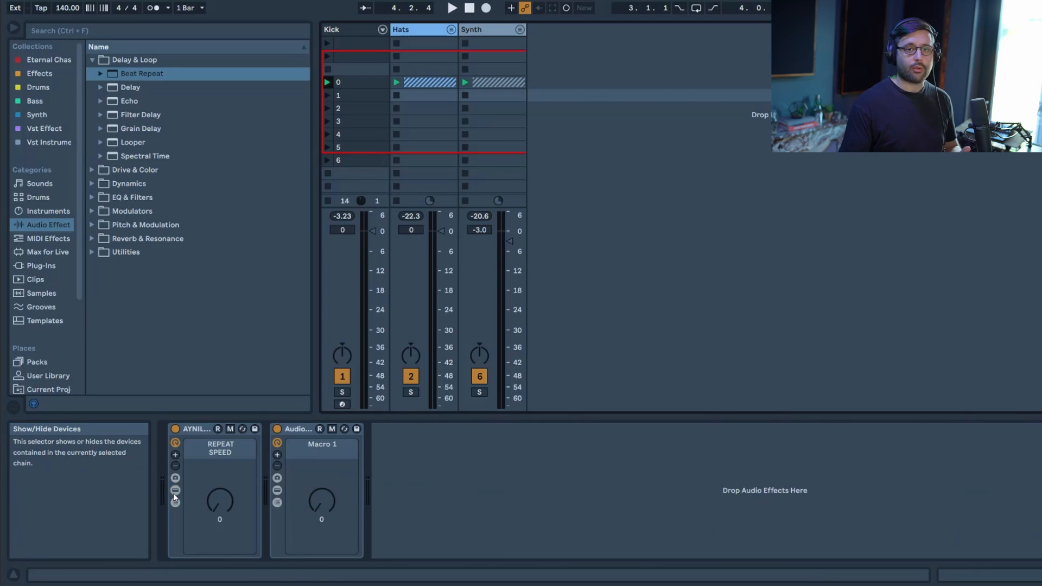